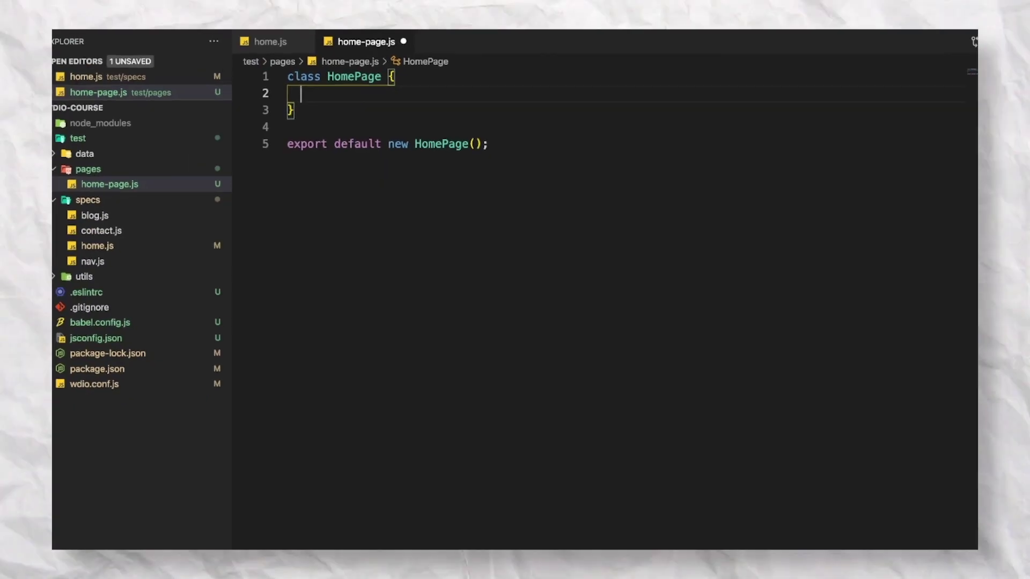
text(open() {)
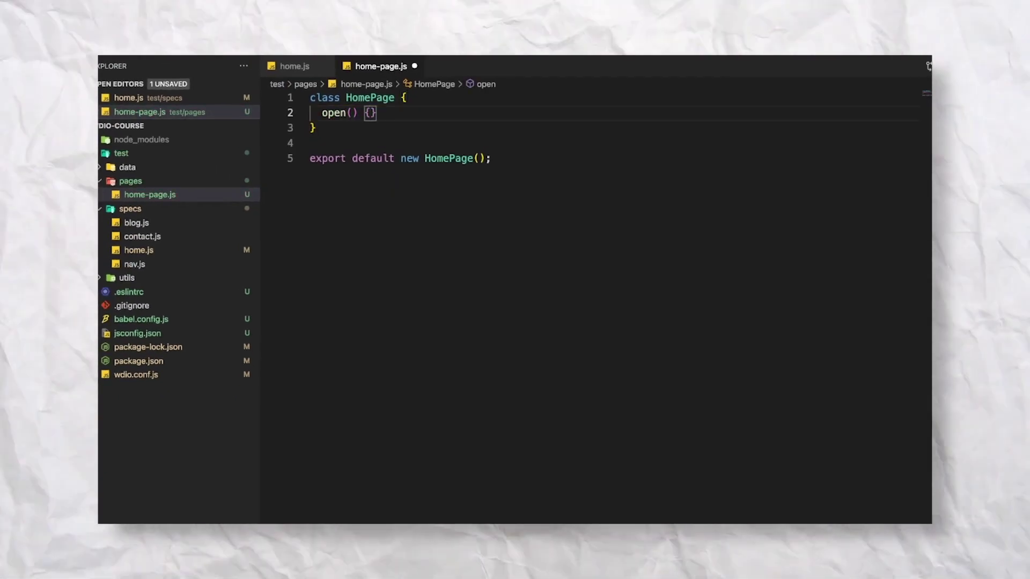
- Add a new line inside the open() method body to begin writing return browser.url('/')
key(Return)
text(return browser.)
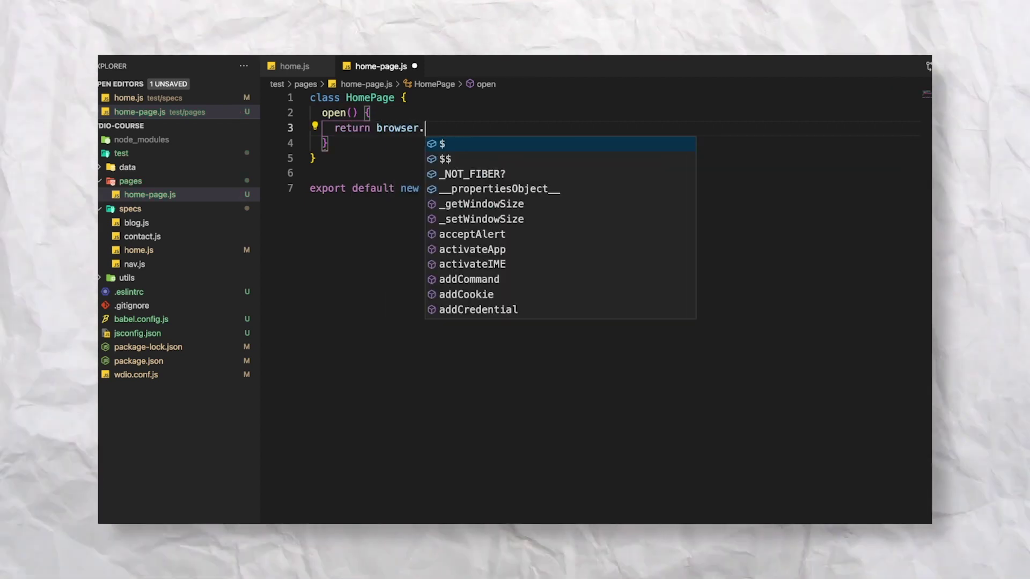
text(url('/');)
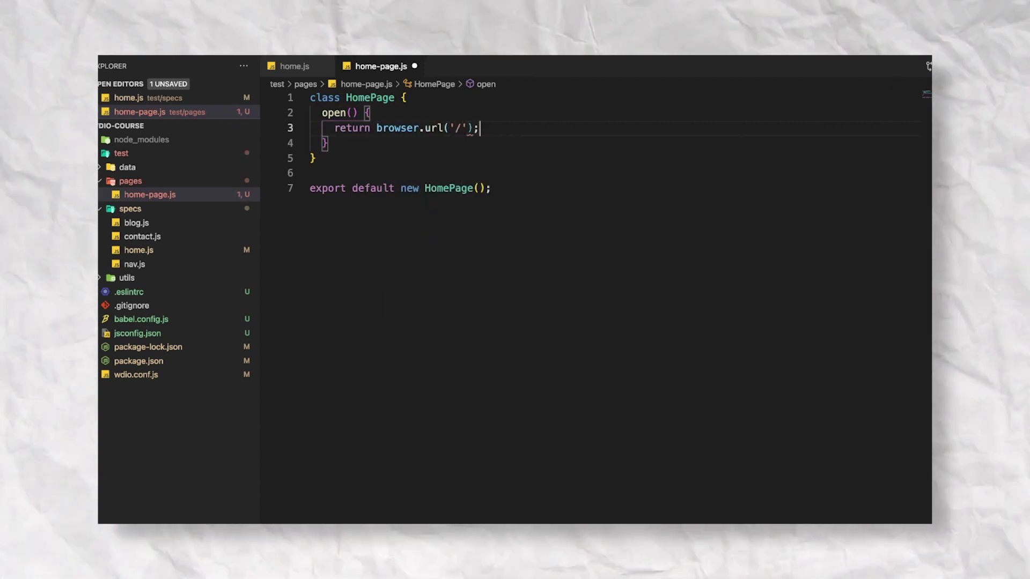